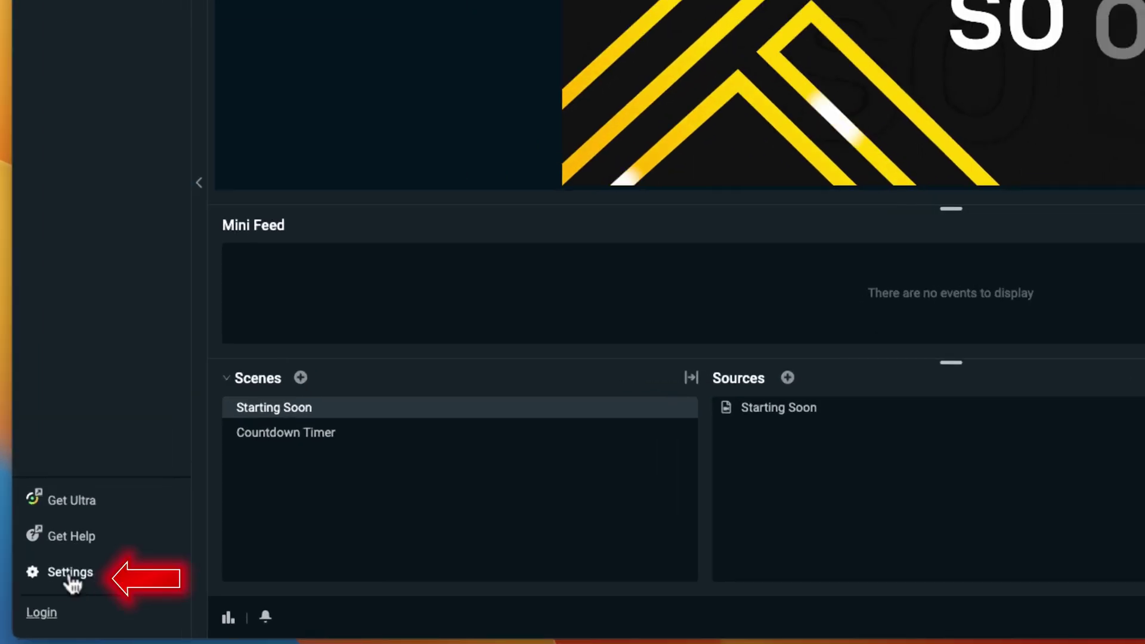
- Open Streamlabs Settings on the Video page showing 1920x1080 resolution at 60 FPS
click(69, 573)
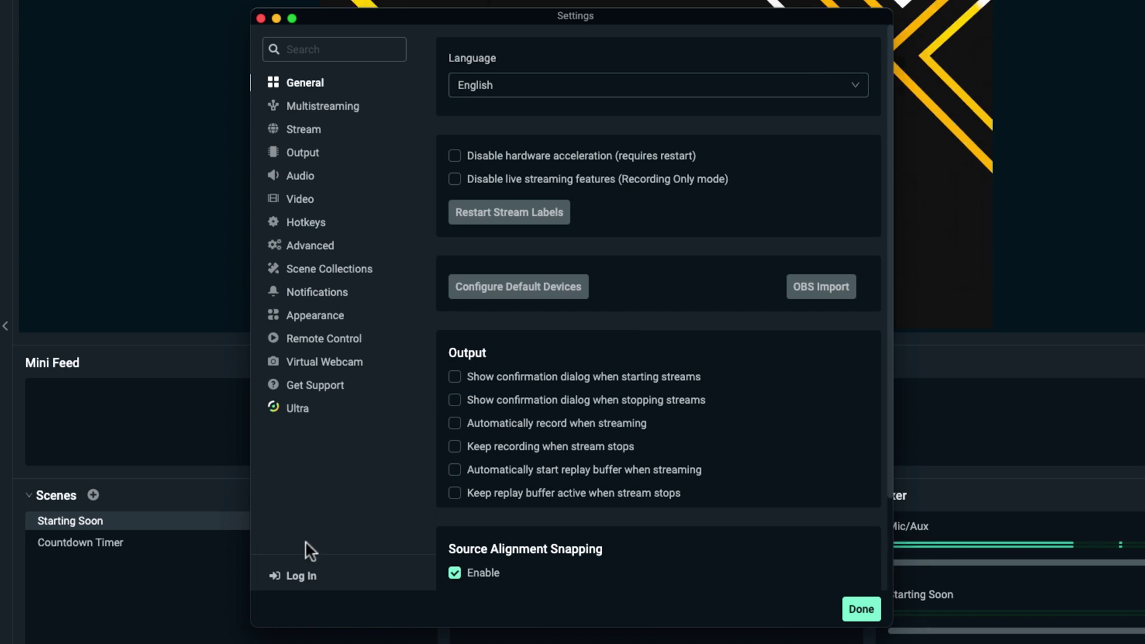
click(309, 205)
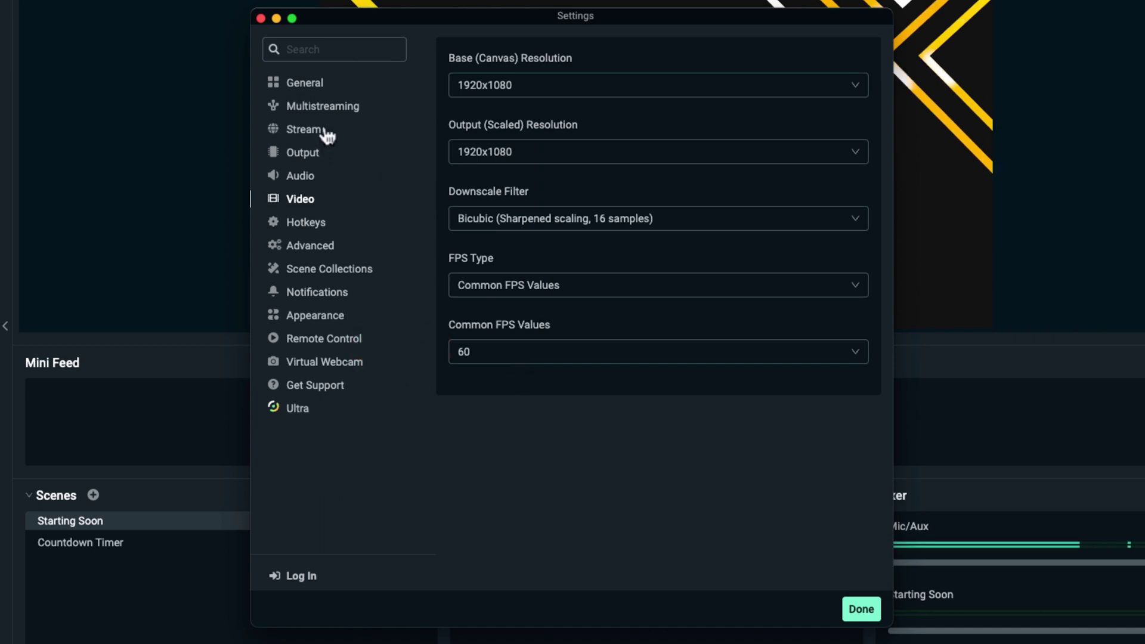
- Set the stream type to Custom Streaming Server and bring up Kick in Chrome
click(304, 130)
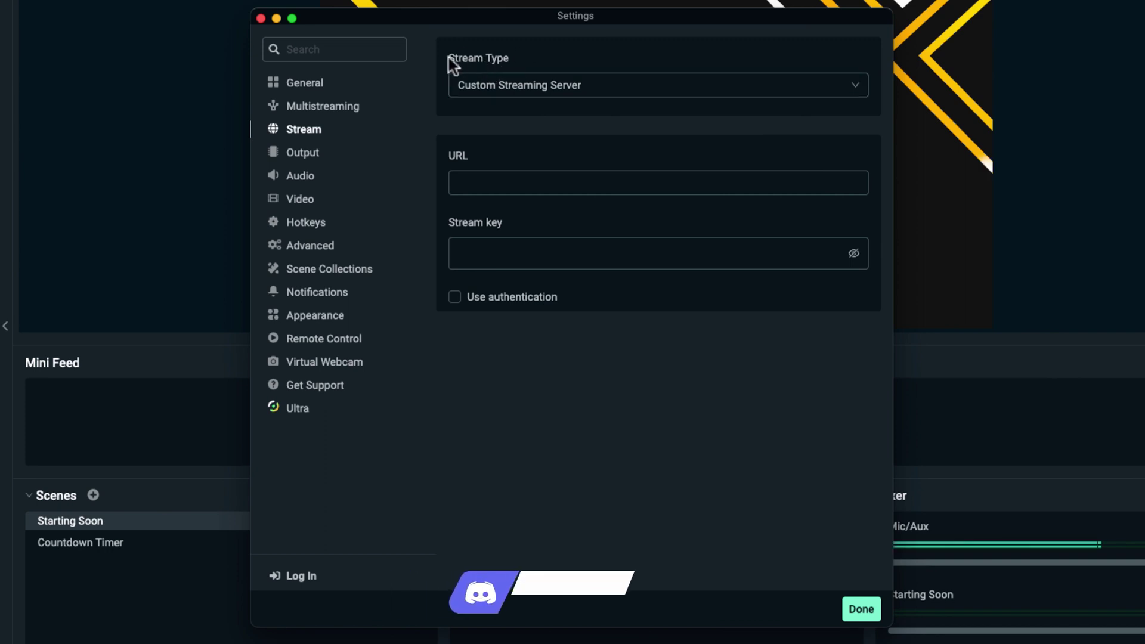
click(546, 84)
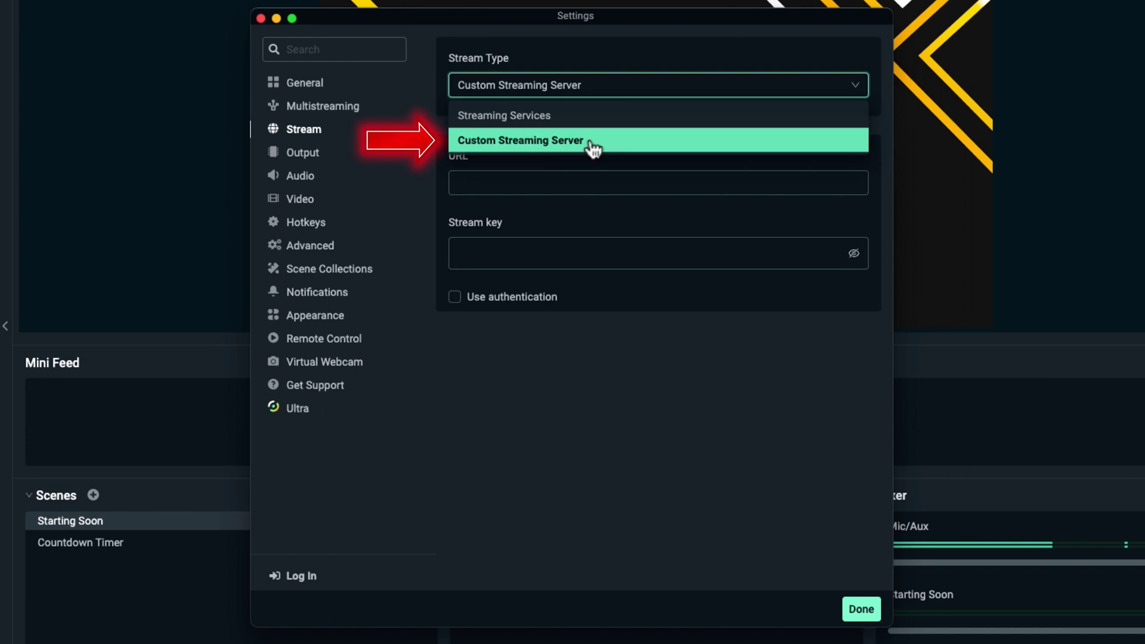
click(620, 143)
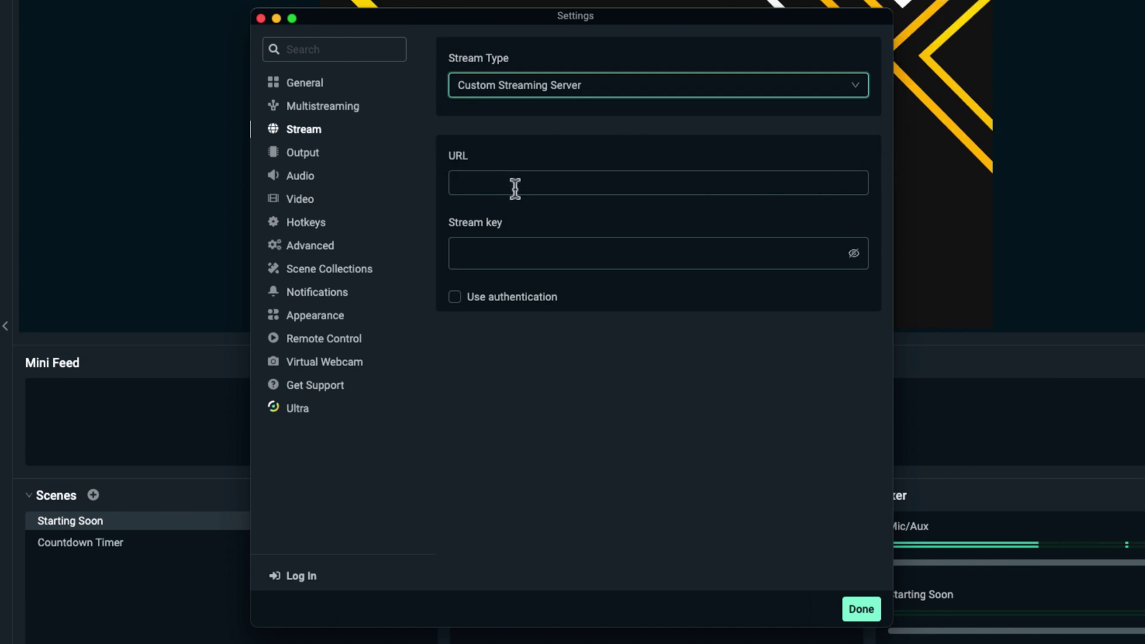
click(539, 243)
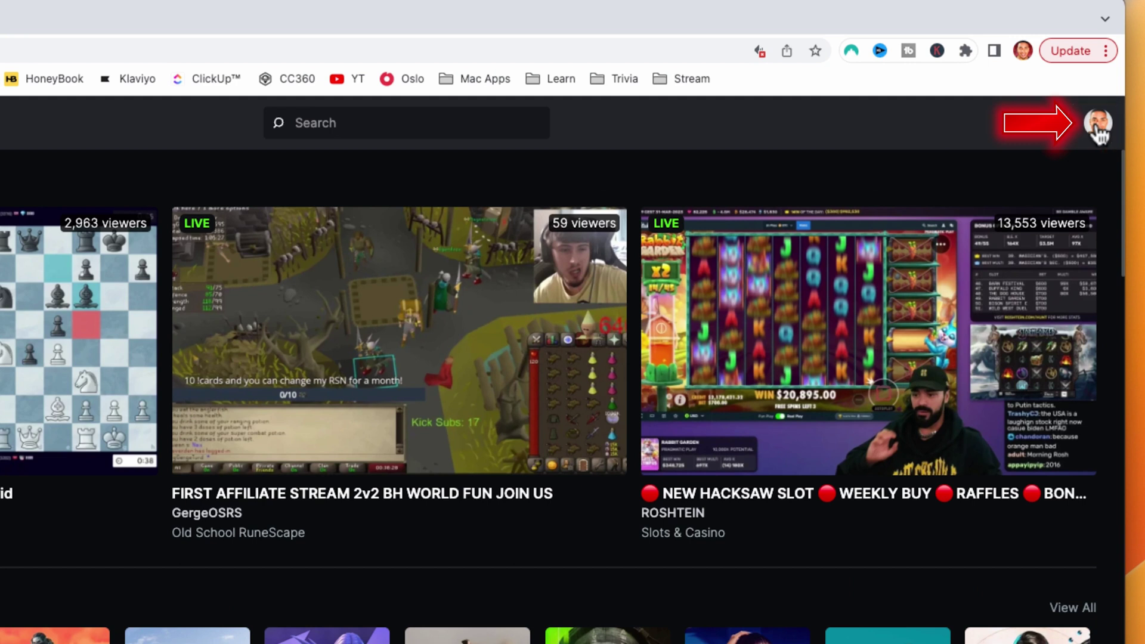
- Reveal the stream URL and key on Kick's Stream Key settings page, then return to Streamlabs
click(1112, 105)
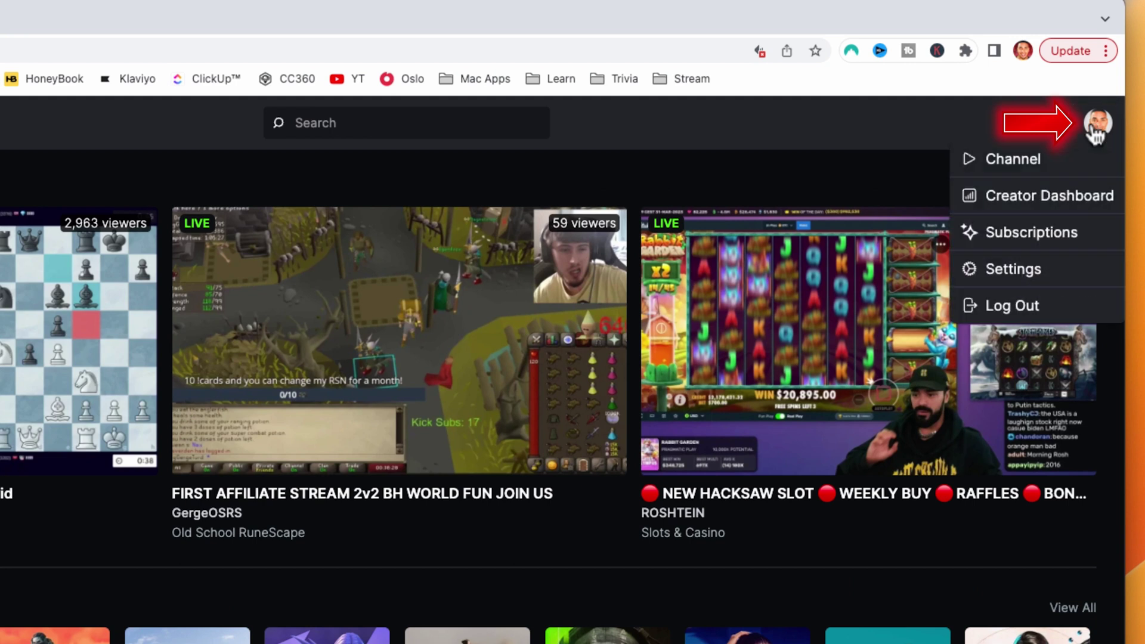
click(1010, 271)
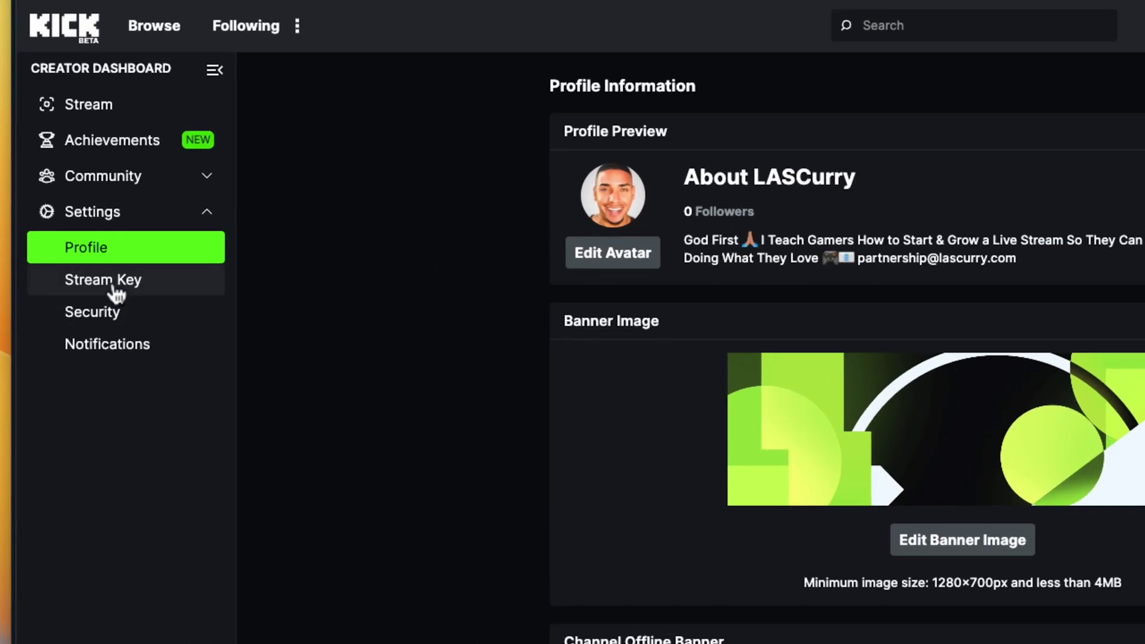
click(79, 278)
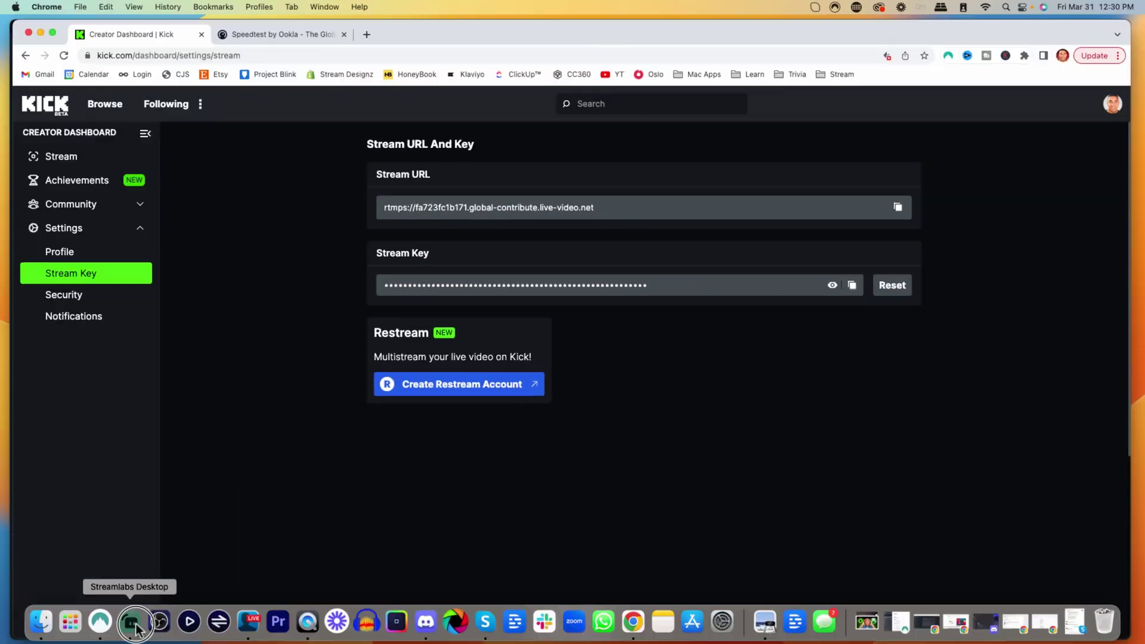
click(127, 619)
- Paste Kick's rtmps server URL into the custom server URL field
click(59, 589)
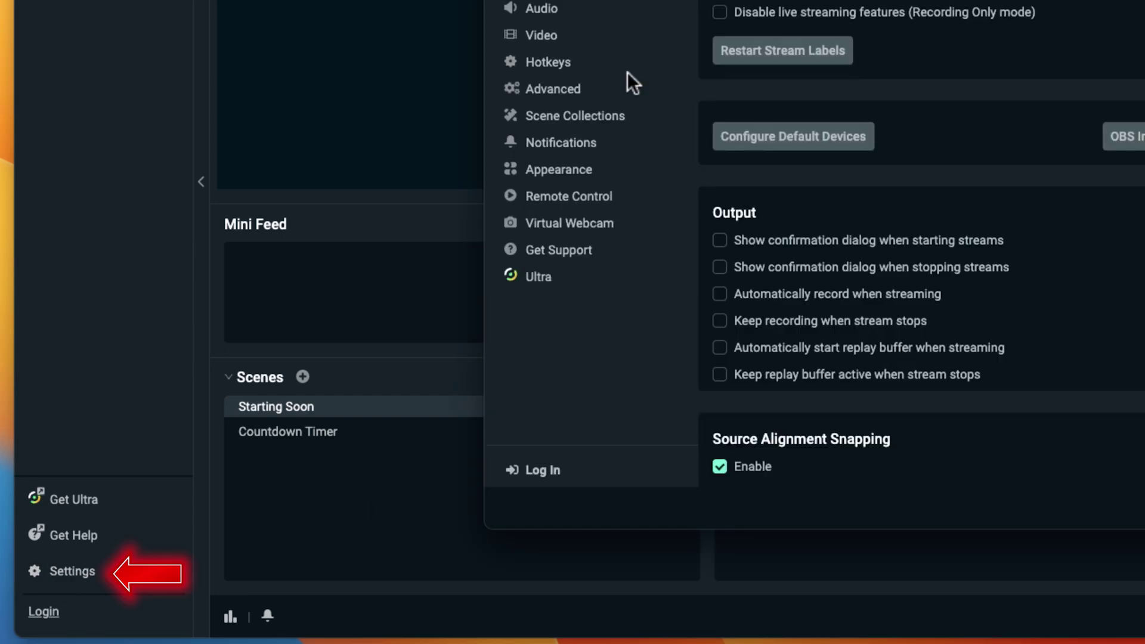
click(367, 189)
click(470, 187)
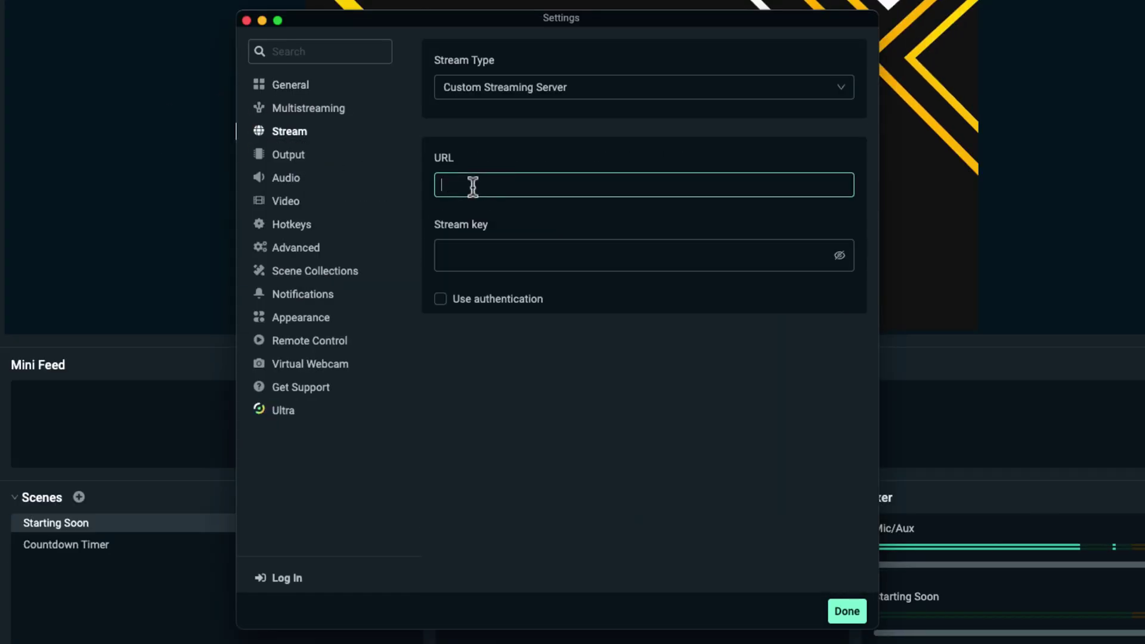
text(rtmps://fa723fc1b171.global-contribute.live-video.net)
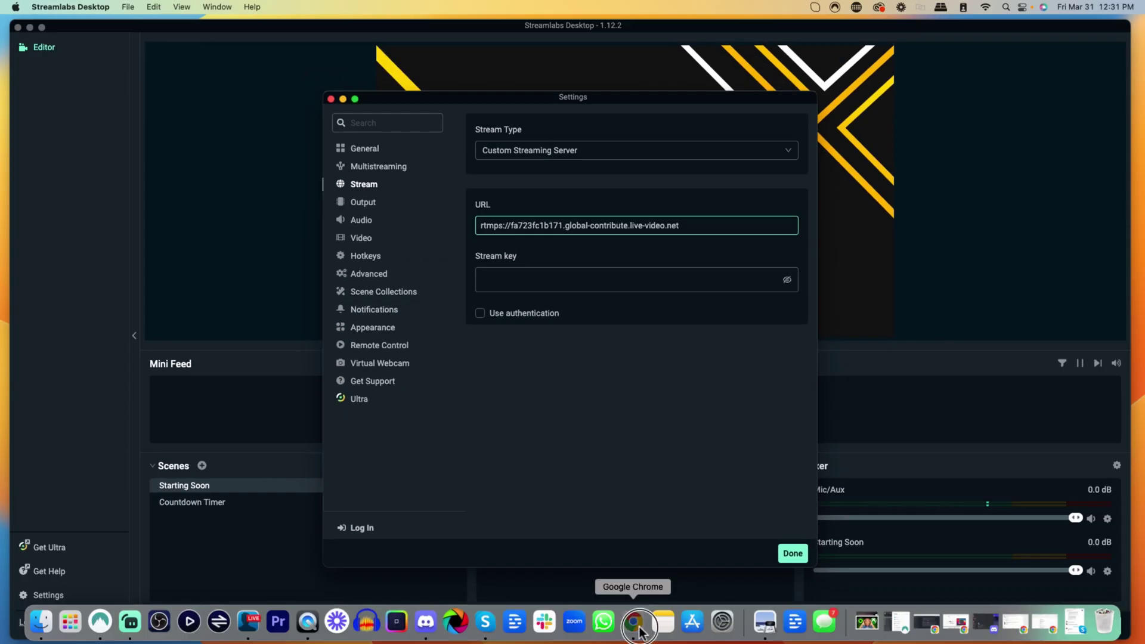
- Copy Kick's stream key from the browser into the Stream key field and save the settings
click(632, 626)
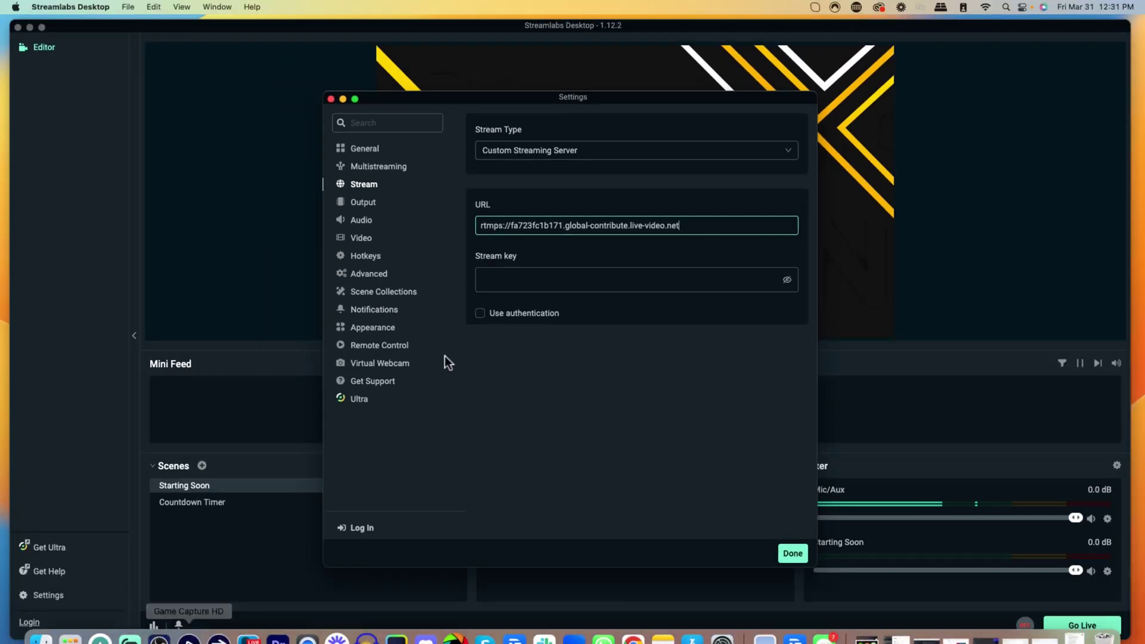
click(519, 276)
key(super+v)
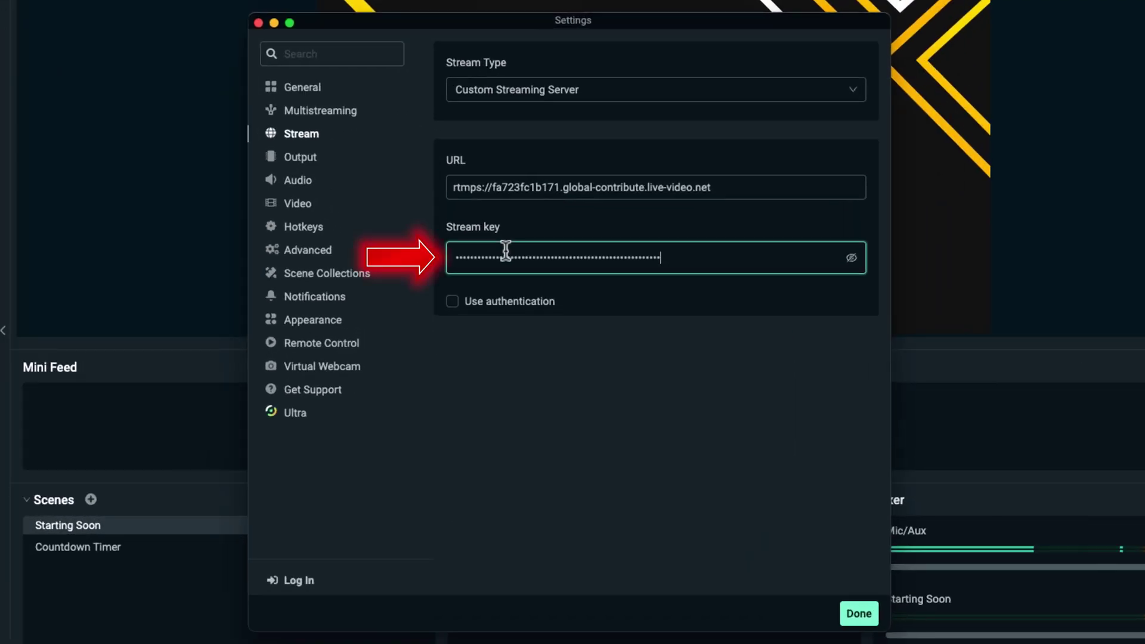
click(853, 613)
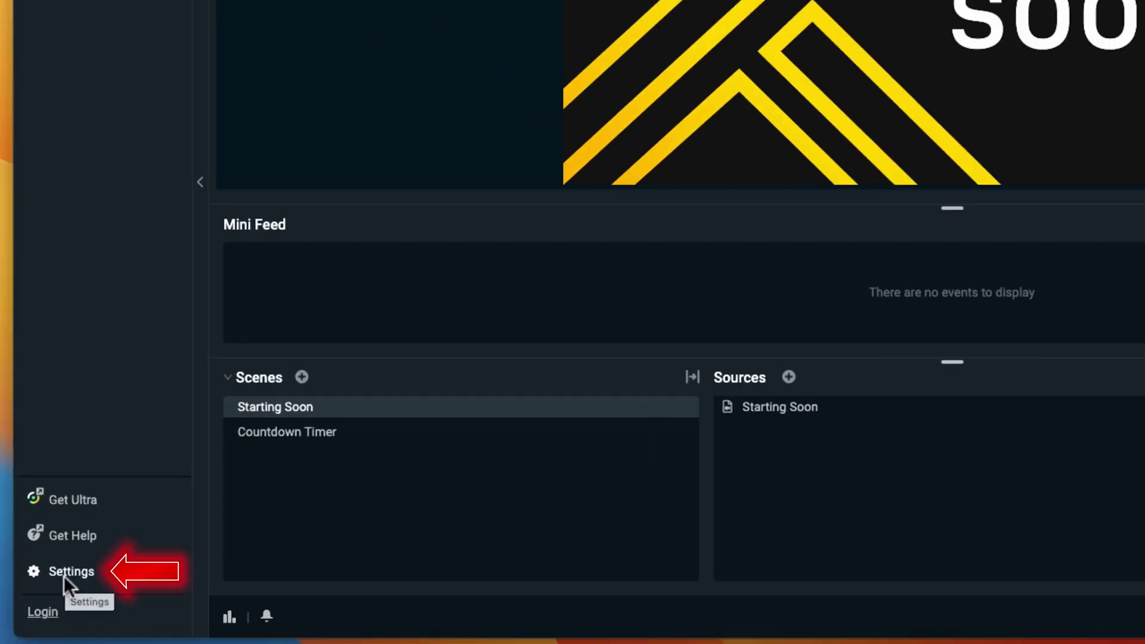
- Open the Output settings showing hardware encoder, CBR, bitrate 6000 and keyframe interval 2
click(60, 594)
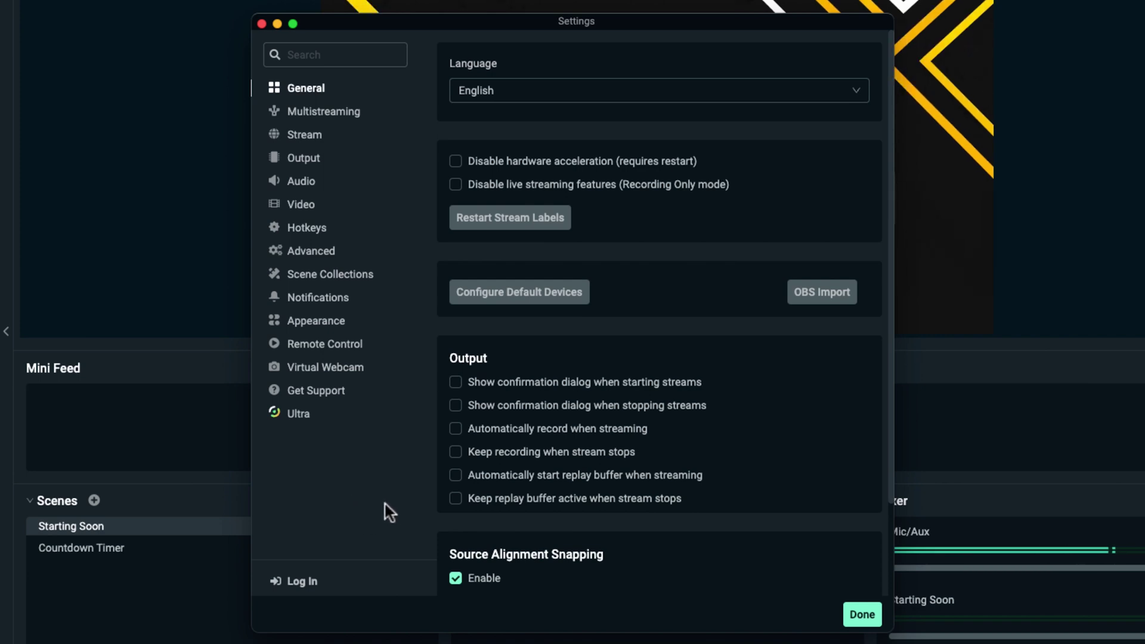
click(304, 160)
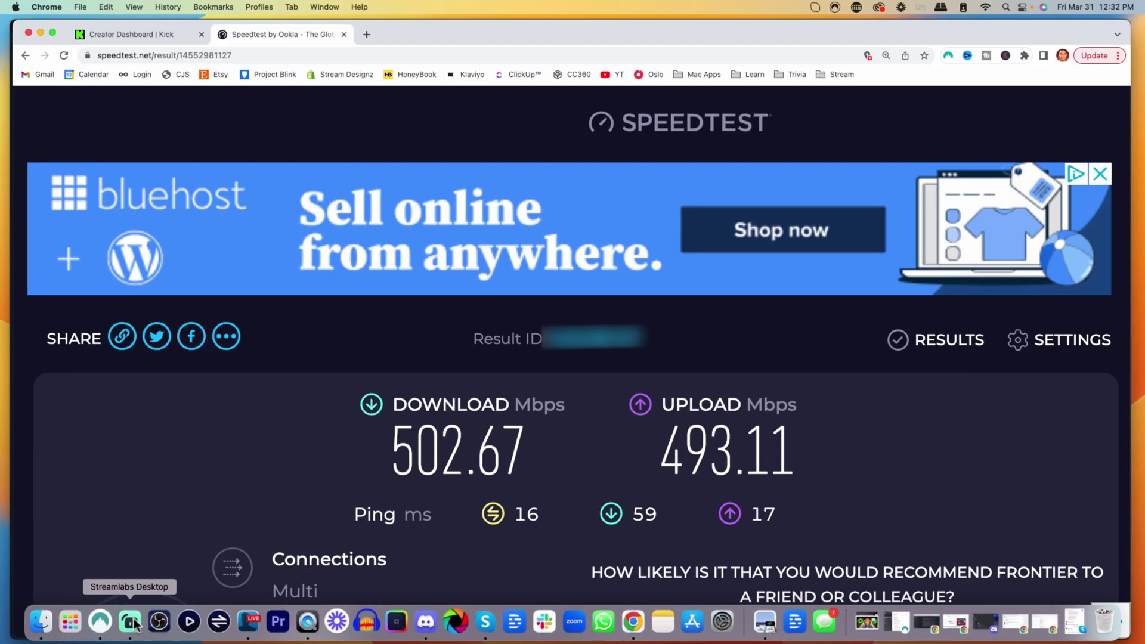
- Switch the encoder to Apple VT H264 Hardware Encoder, save, and go live on Kick
click(132, 625)
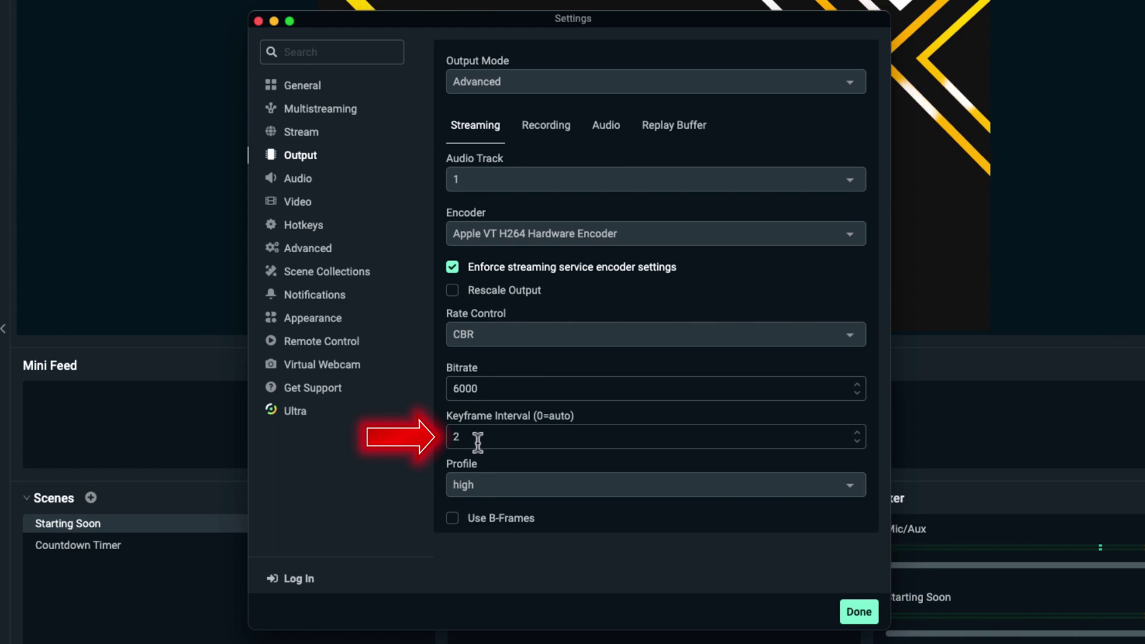
click(623, 238)
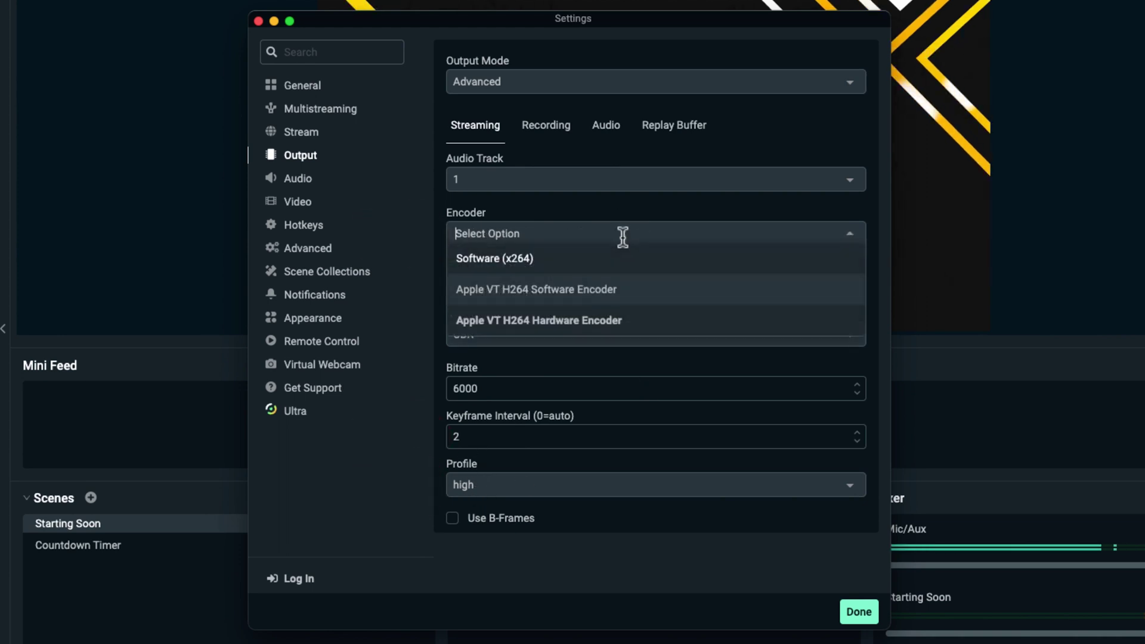
click(556, 262)
click(573, 237)
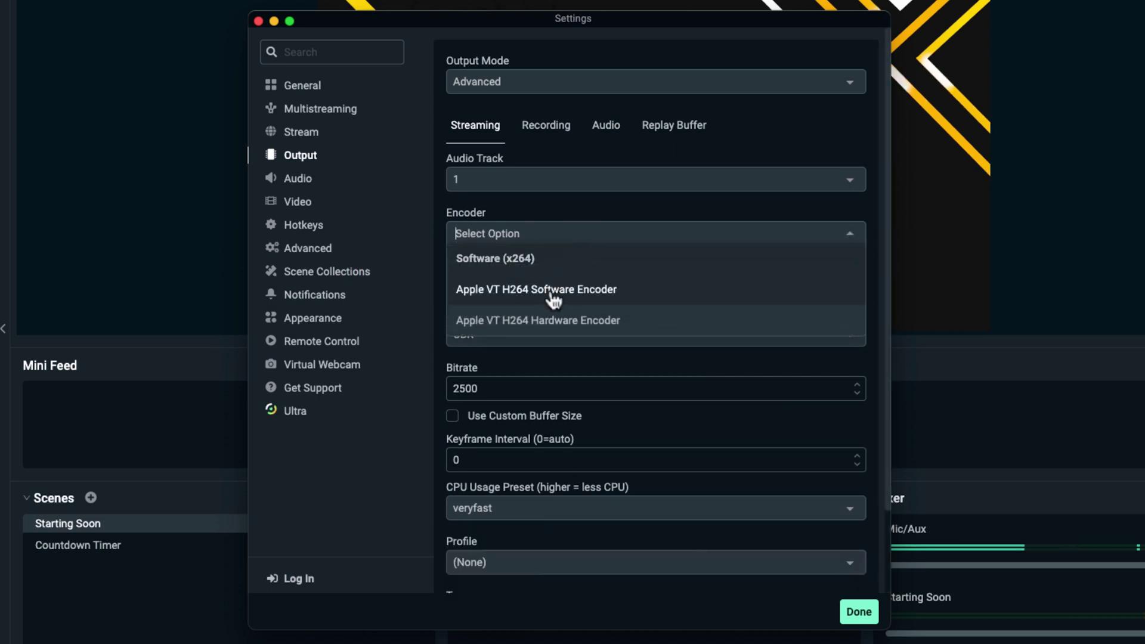
click(567, 322)
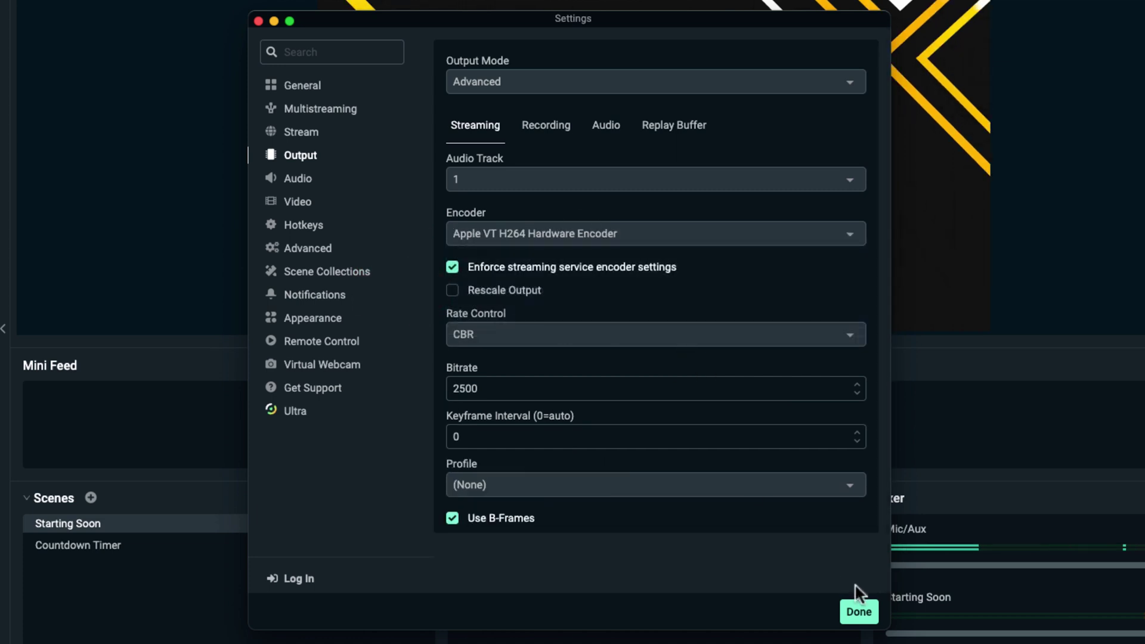
click(859, 613)
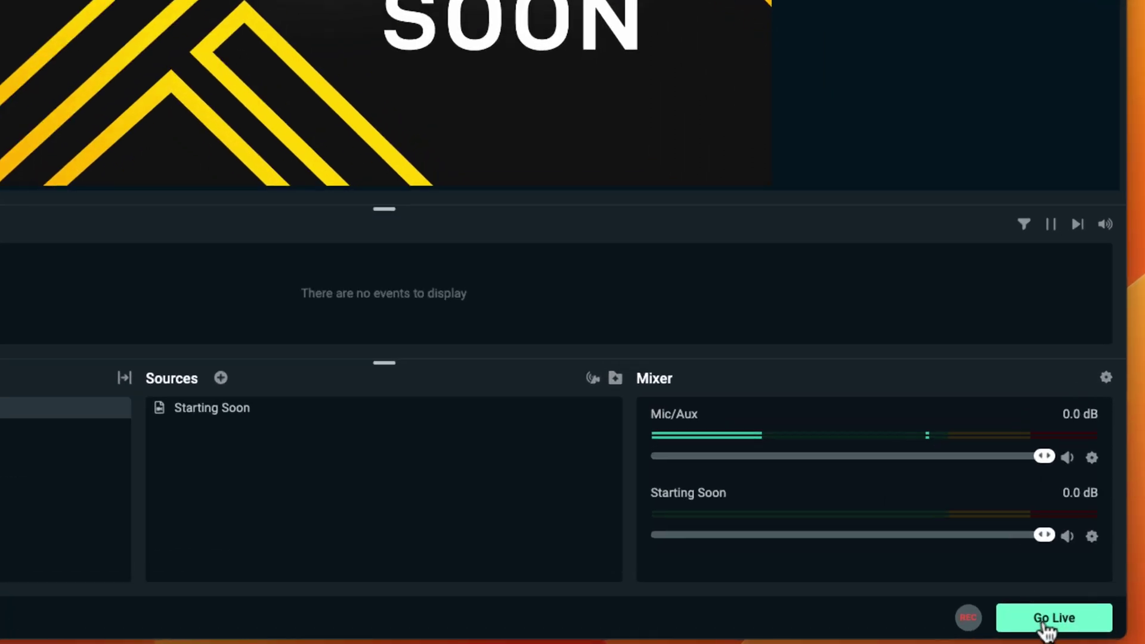
click(1063, 627)
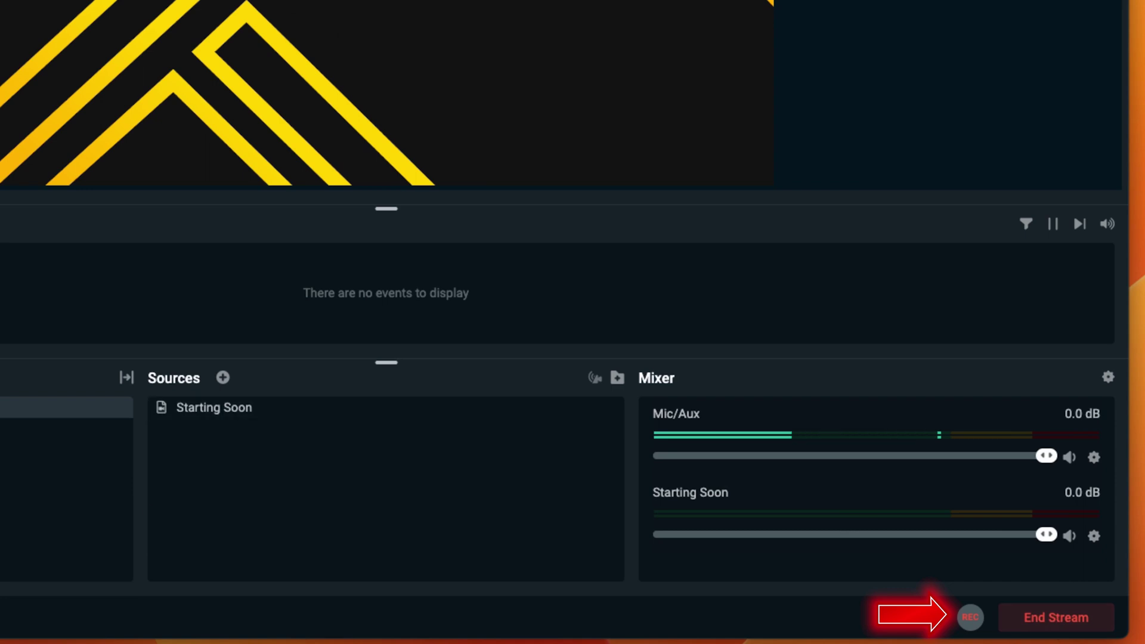
- Open the Kick channel page in Chrome to watch the live Starting Soon stream
mouse_move(454, 628)
click(383, 620)
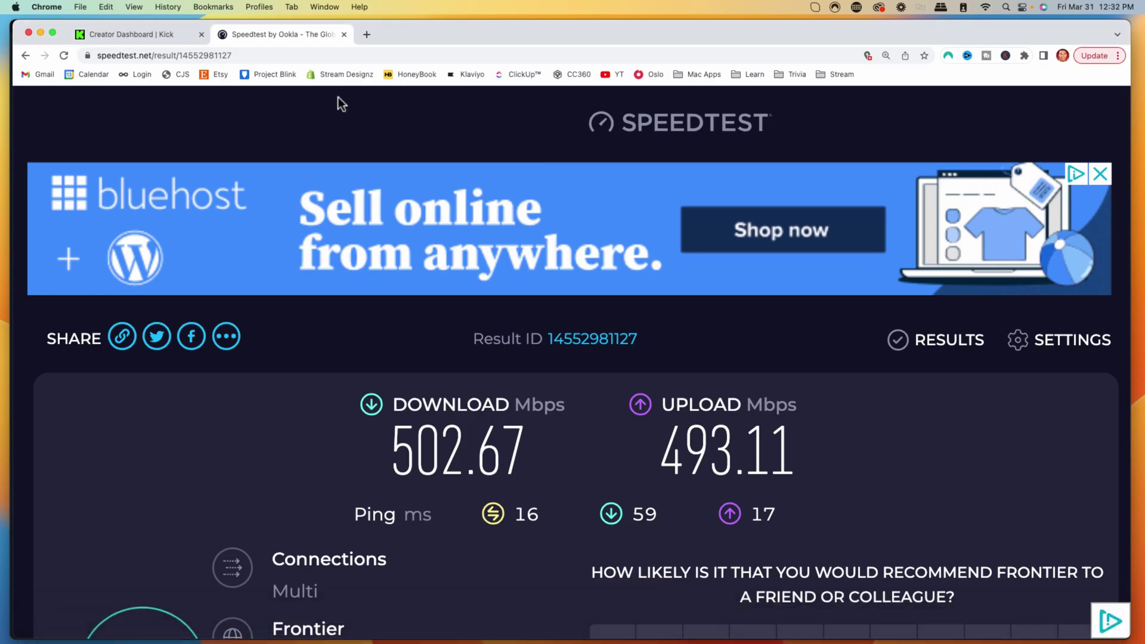
click(136, 36)
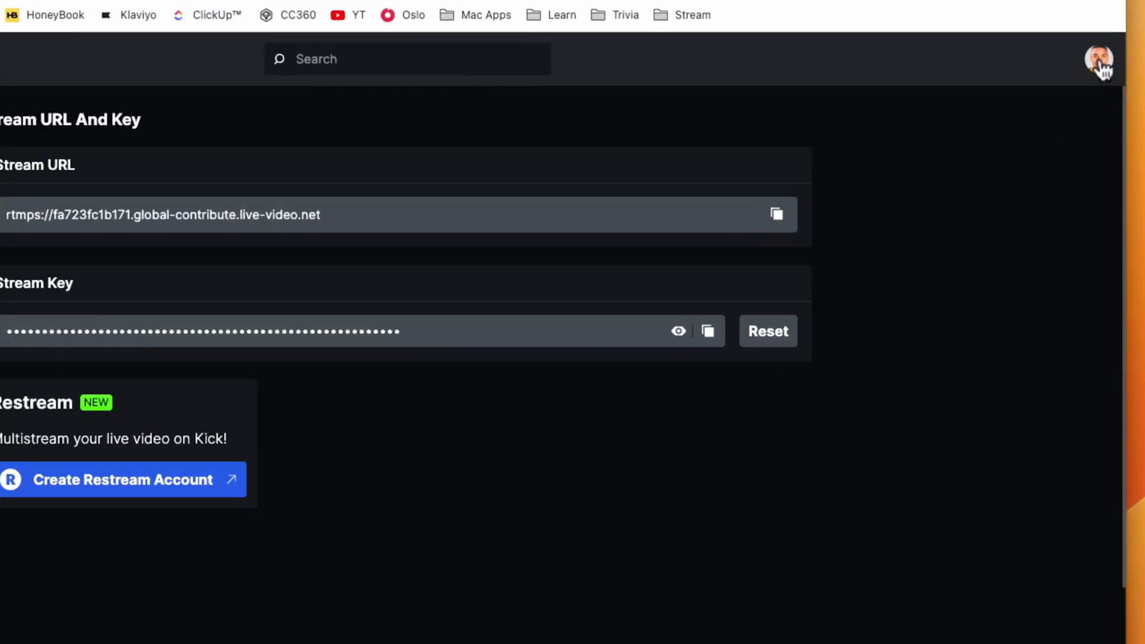
click(1112, 104)
click(1041, 128)
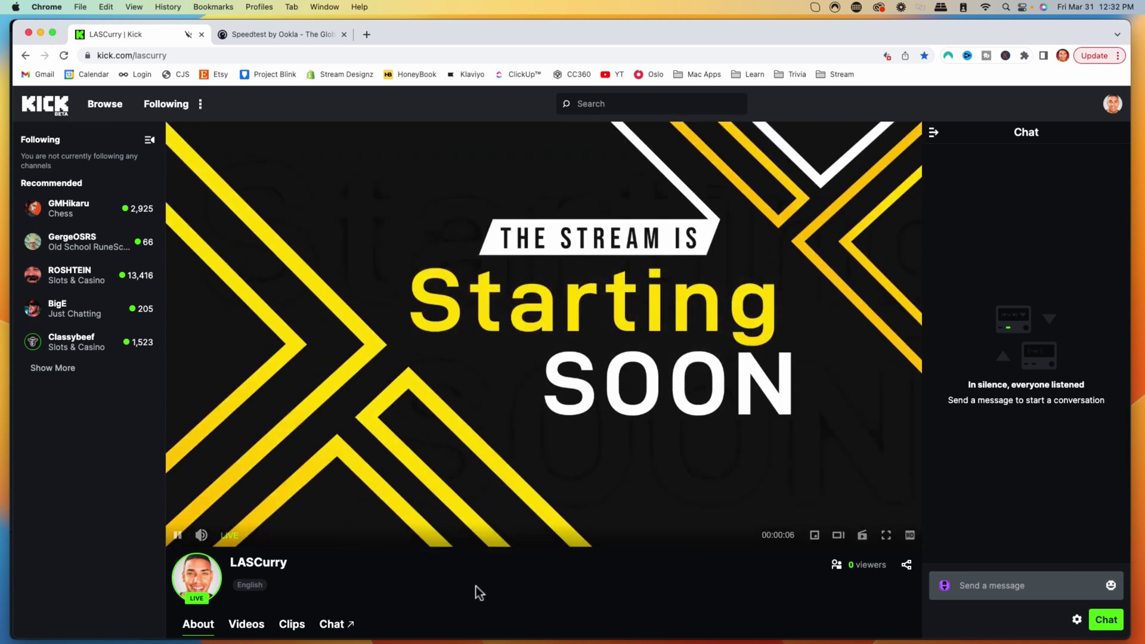
- Return to Streamlabs Desktop and end the Kick broadcast
mouse_move(426, 623)
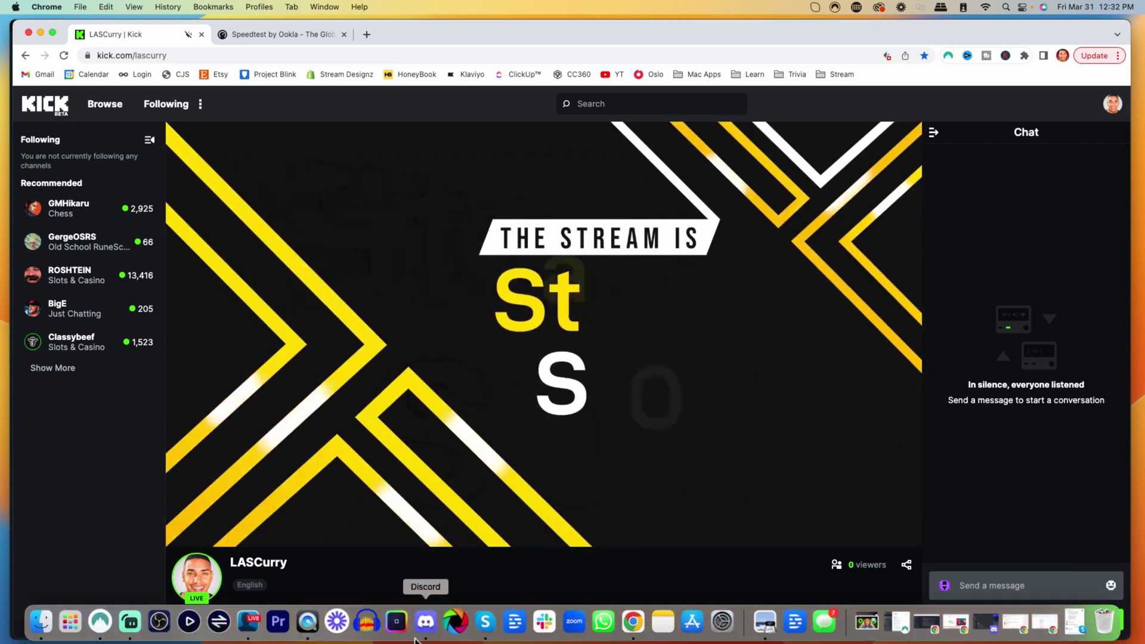
click(128, 623)
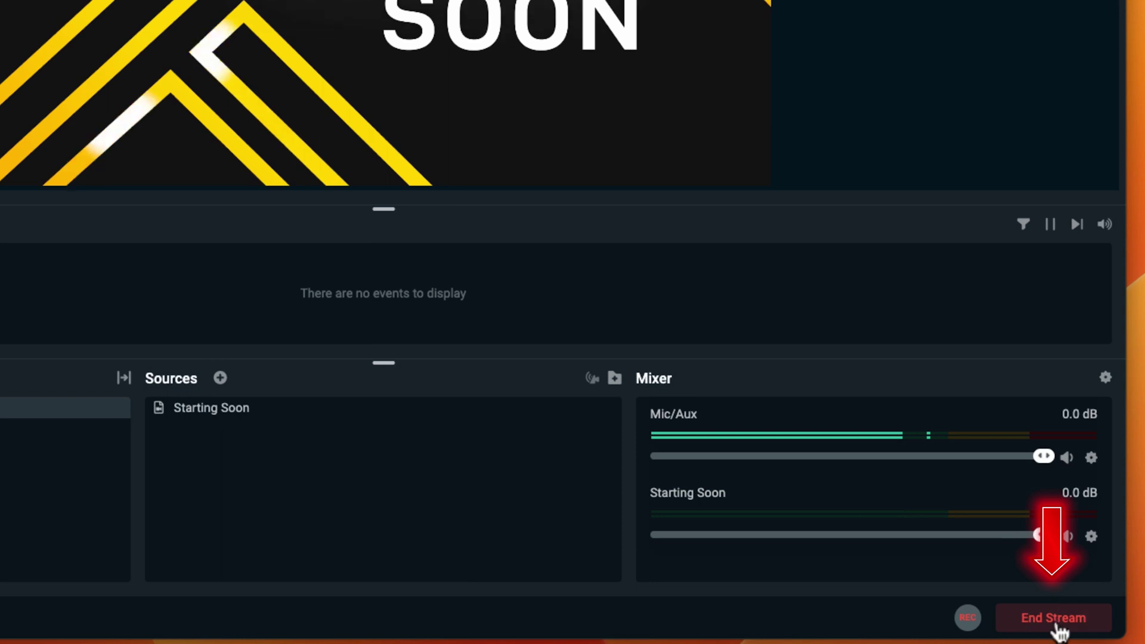
click(1057, 626)
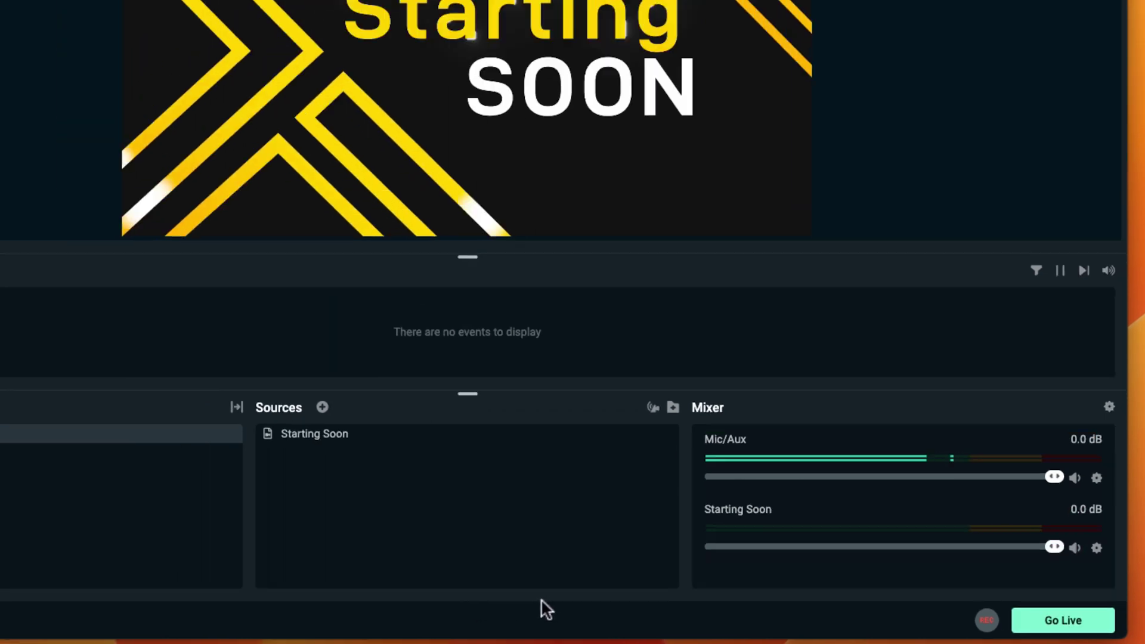